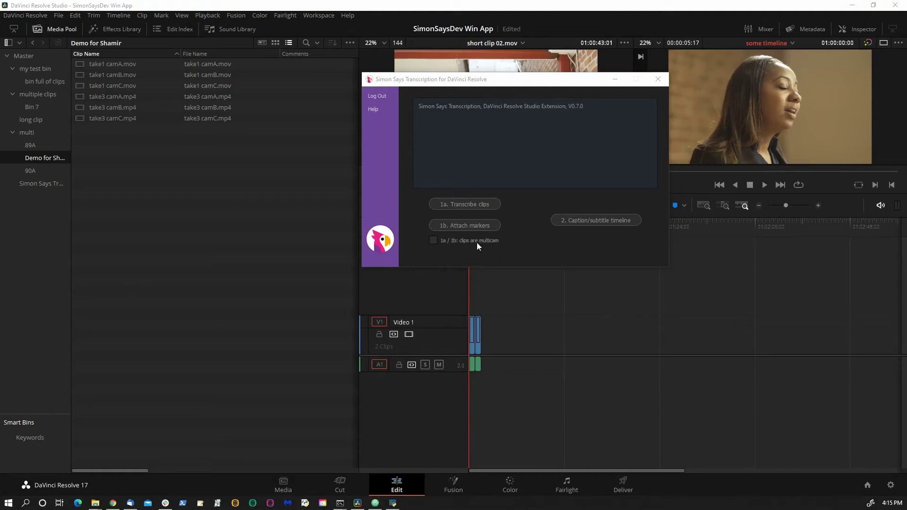
# Tick '1a / 1b: clips are multicam' in Simon Says and run '1a. Transcribe clips'.
pyautogui.click(477, 241)
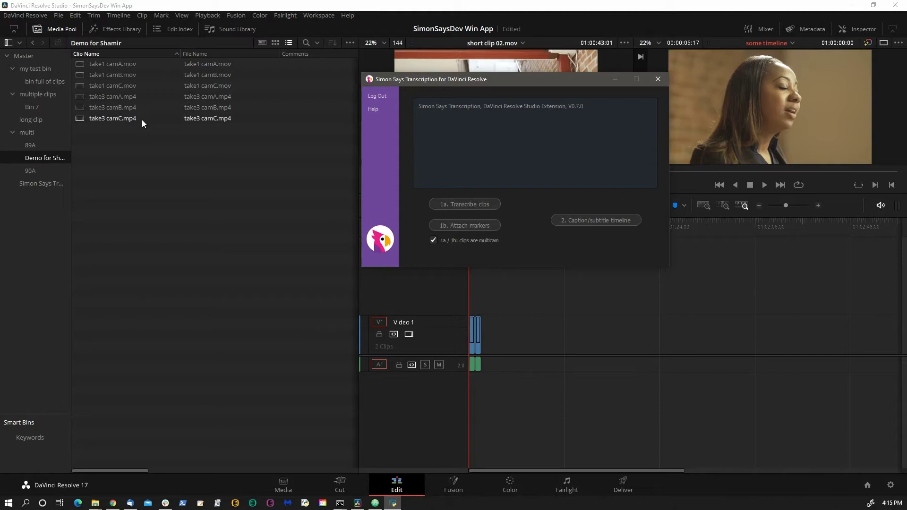
pyautogui.click(450, 204)
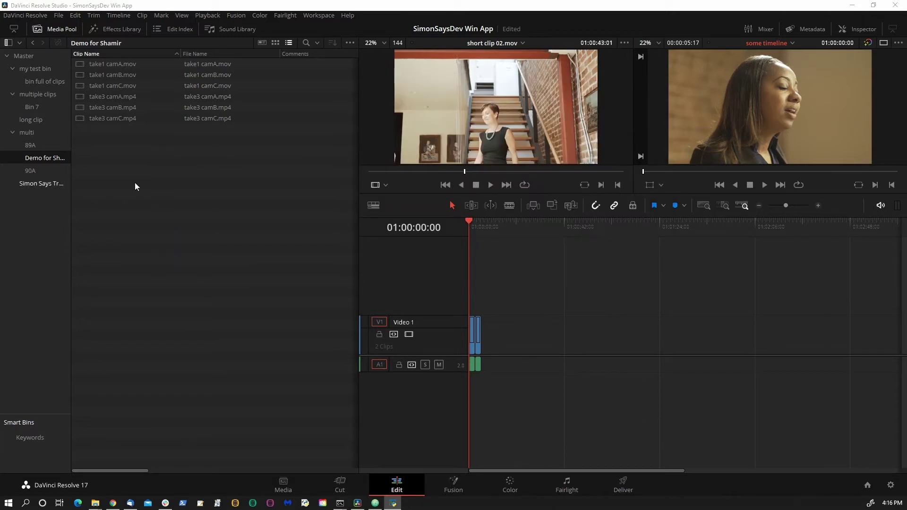
# Close the Simon Says window and switch the Demo bin to thumbnail view, then back to list view.
pyautogui.click(126, 143)
pyautogui.click(275, 43)
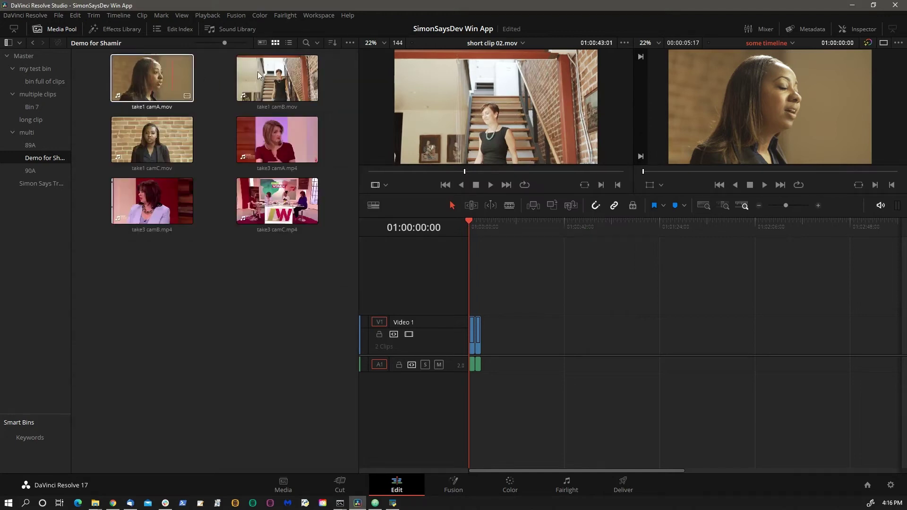
pyautogui.click(289, 43)
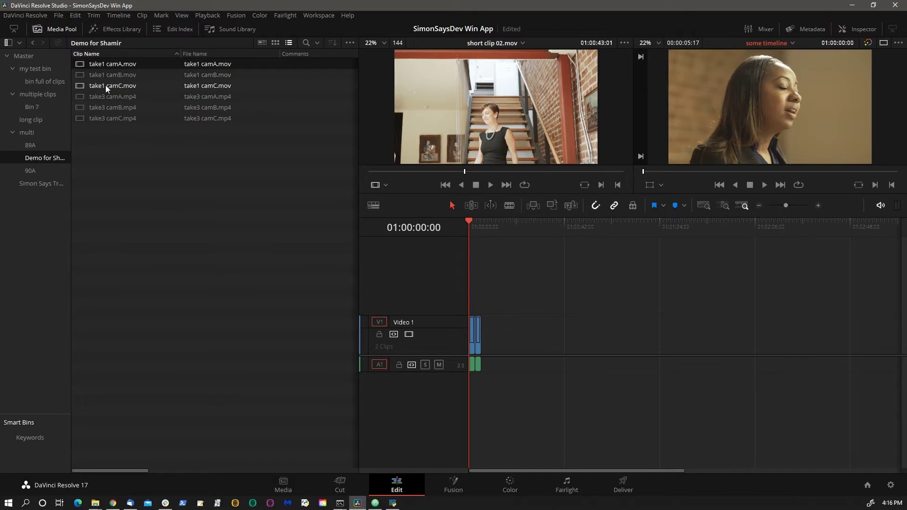
# Create multicam clip mc1 from take1 camA–camC, with Timecode sync and default angle naming.
pyautogui.rightClick(121, 80)
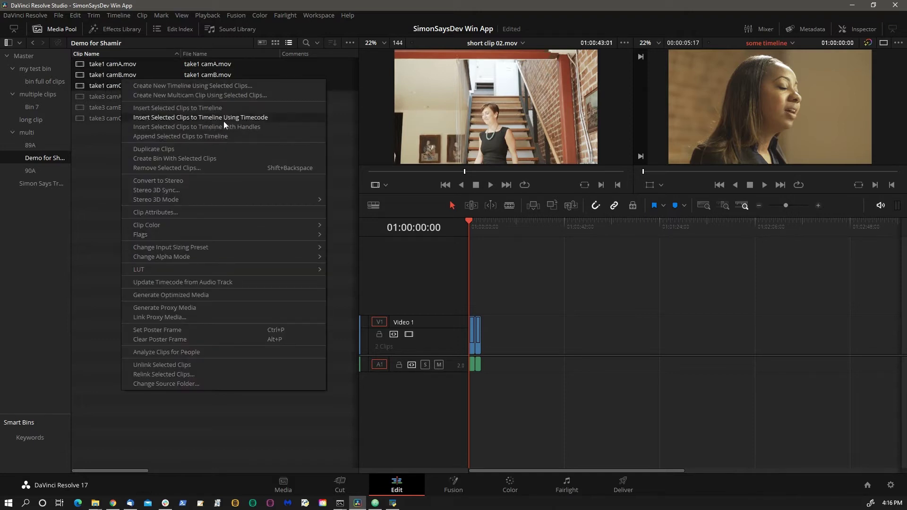
pyautogui.click(279, 94)
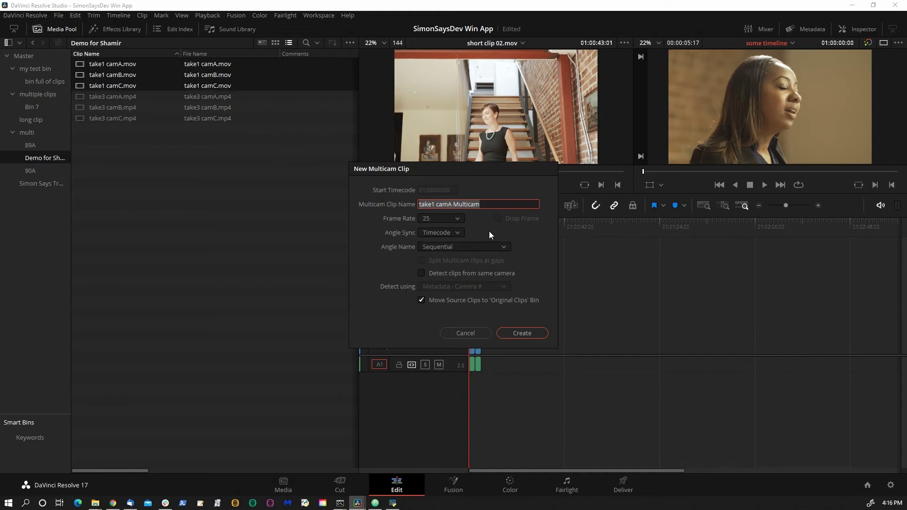
pyautogui.write('mc1')
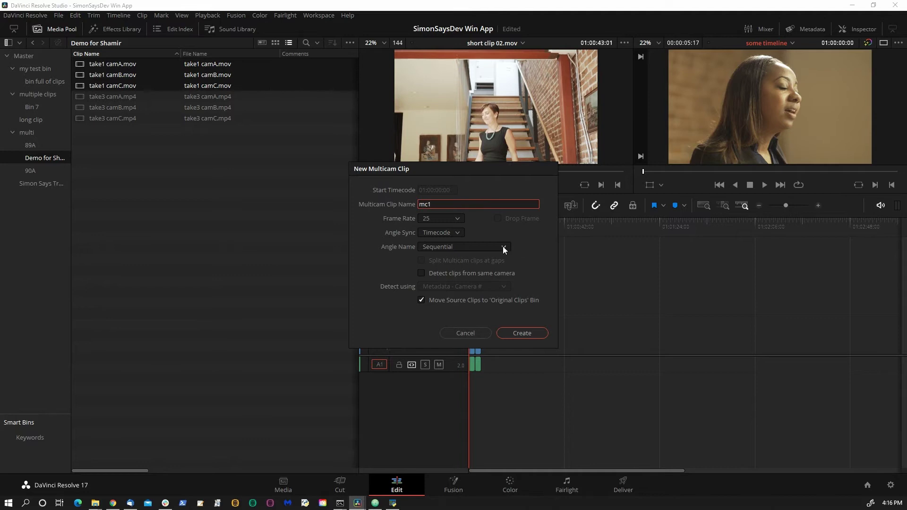
pyautogui.click(503, 246)
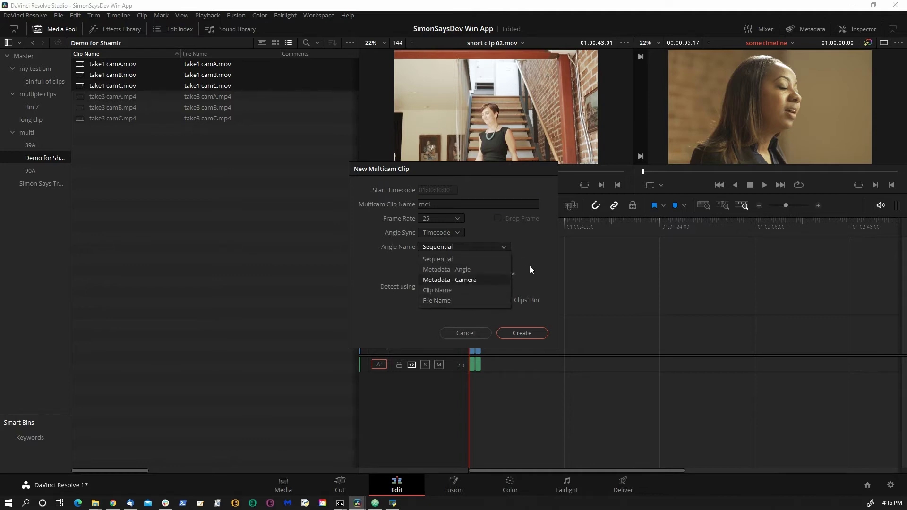
pyautogui.click(516, 244)
pyautogui.click(454, 234)
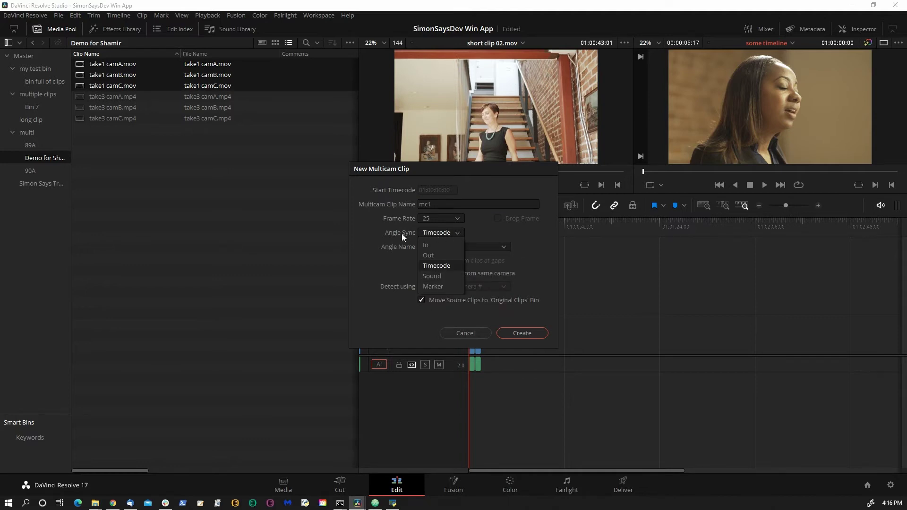
pyautogui.click(478, 233)
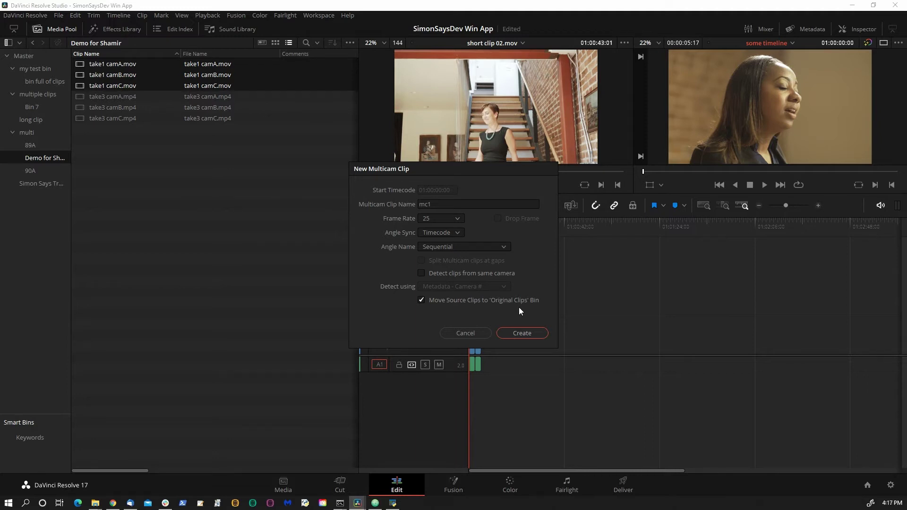
pyautogui.click(516, 334)
# Rename the Original Clips bin to mc1 and select take3 camA, camB and camC.
pyautogui.click(101, 76)
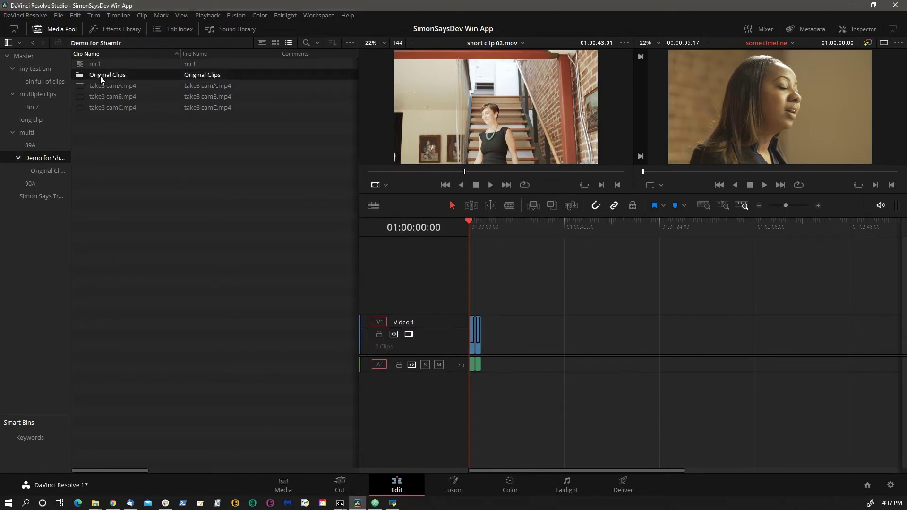
pyautogui.click(111, 76)
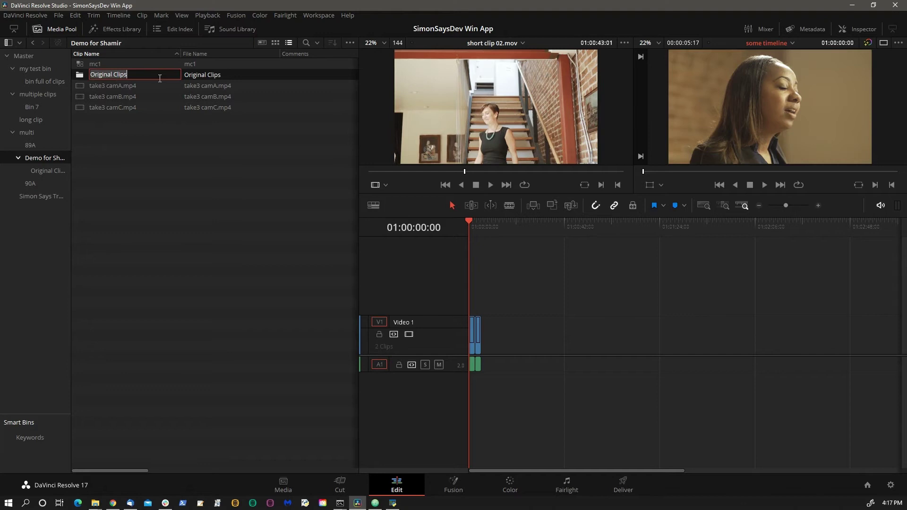
pyautogui.write('mc1')
pyautogui.press('Return')
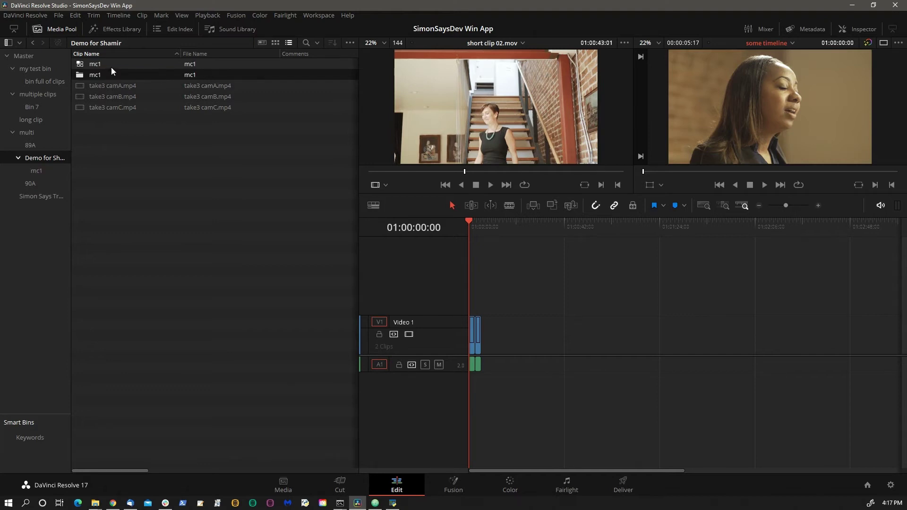
pyautogui.click(119, 85)
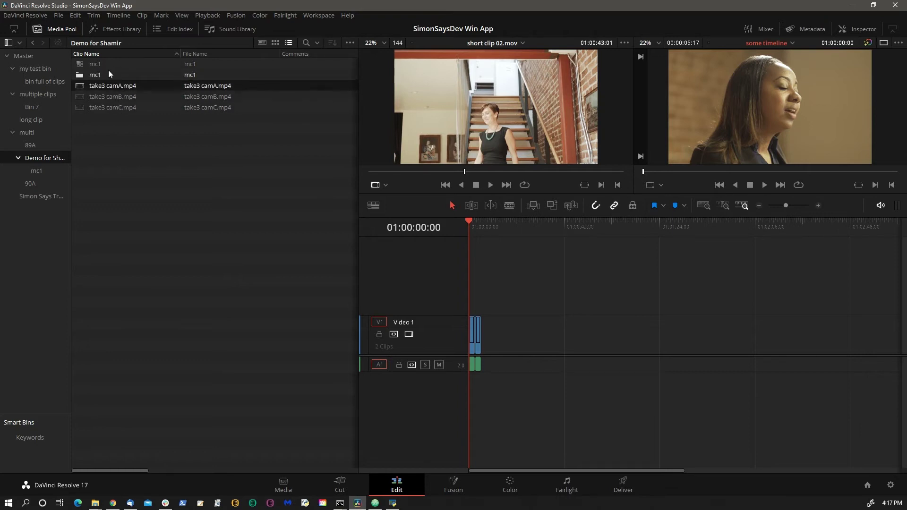
pyautogui.keyDown('shift'); pyautogui.click(115, 105); pyautogui.keyUp('shift')
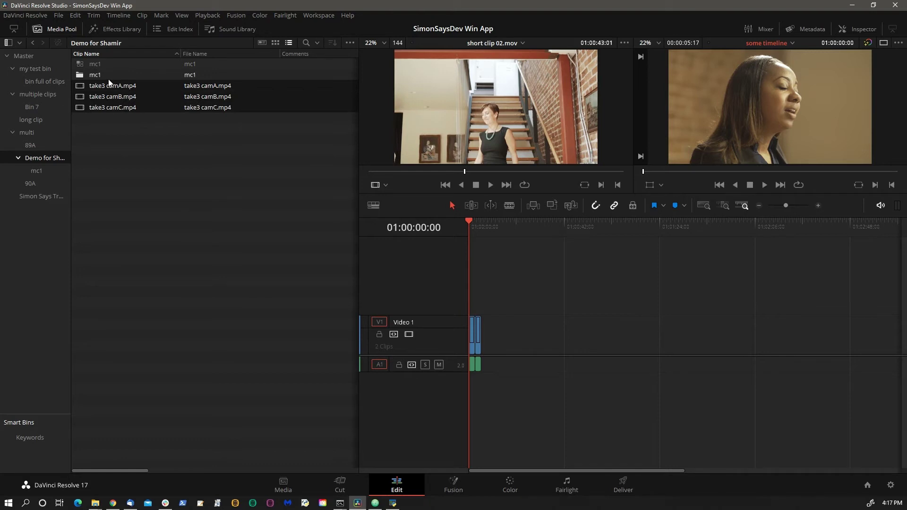
# Create multicam clip mc2 from the three take3 clips.
pyautogui.rightClick(119, 101)
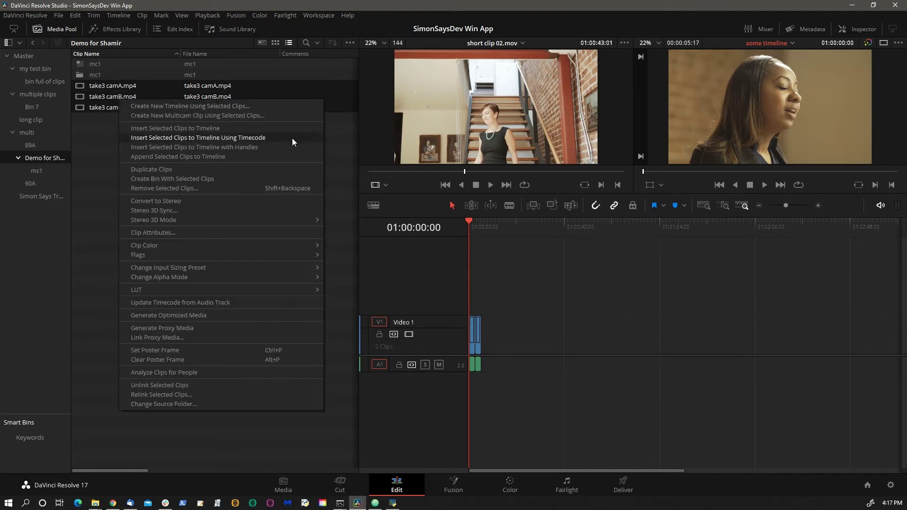
pyautogui.click(245, 115)
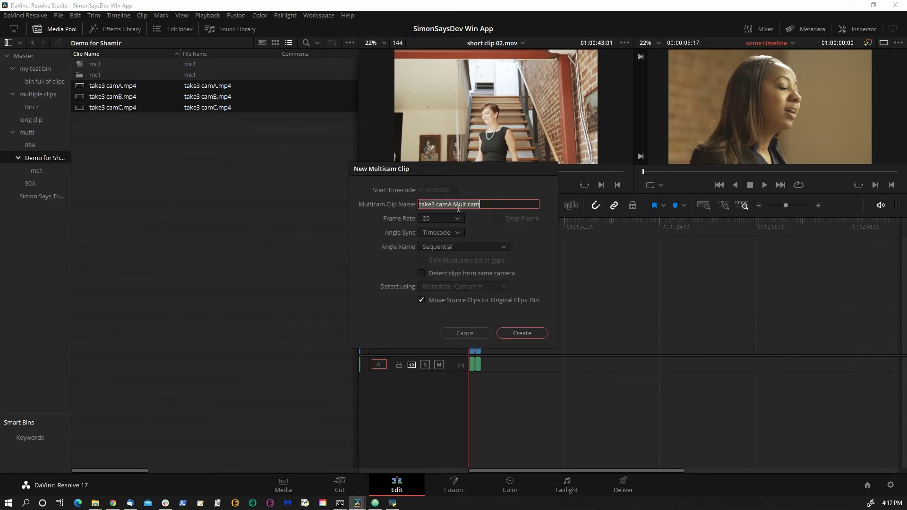
pyautogui.write('mc2')
pyautogui.click(523, 333)
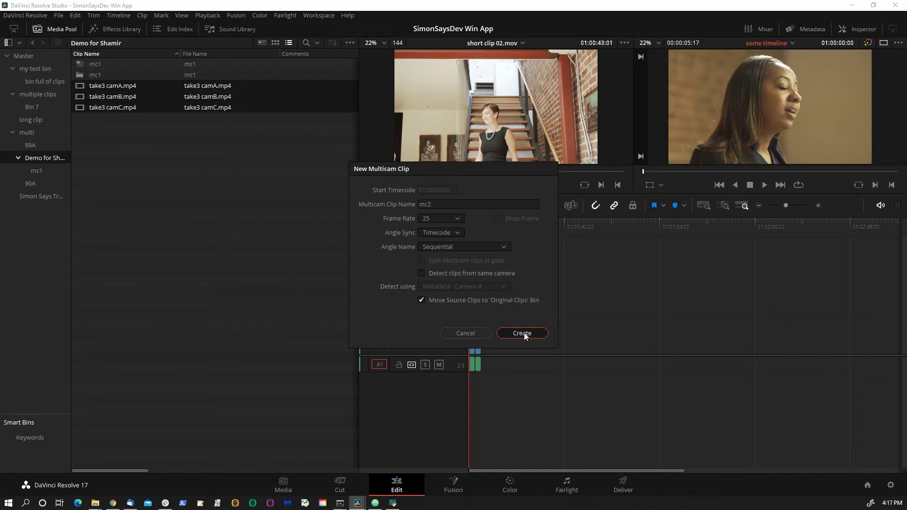
# Rename the new Original Clips bin to mc2.
pyautogui.click(129, 103)
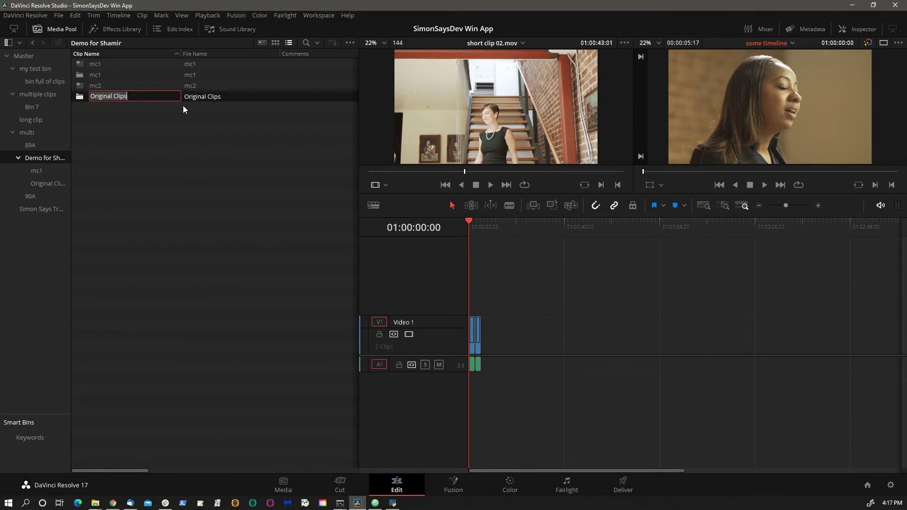
pyautogui.hotkey('ctrl', 'a')
pyautogui.write('mc2')
pyautogui.press('Return')
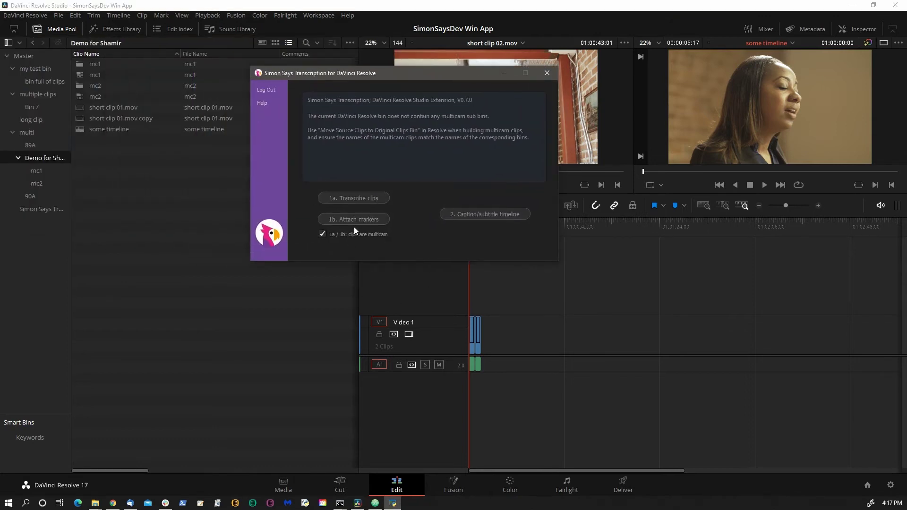
# Upload mc1 and mc2 with '1a. Transcribe clips', then launch simonsays.ai from the parrot icon.
pyautogui.moveTo(388, 76); pyautogui.dragTo(436, 54)
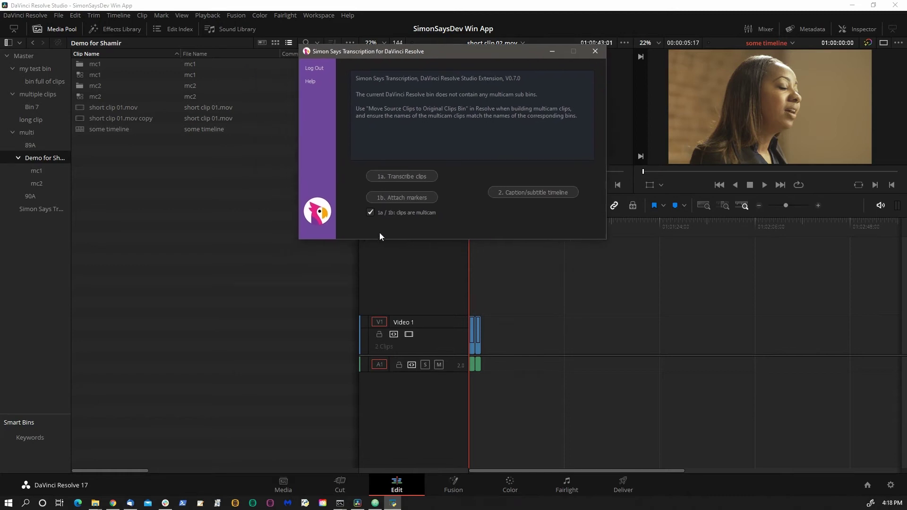
pyautogui.click(422, 177)
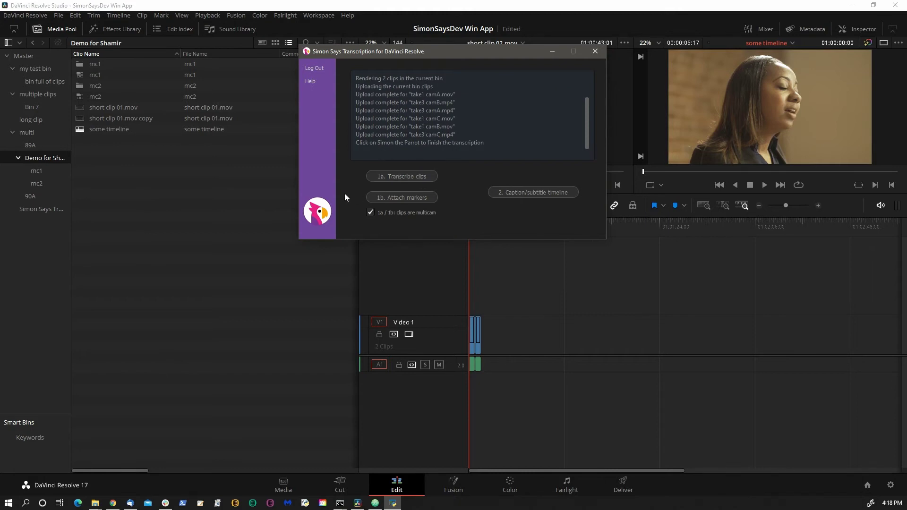
pyautogui.click(317, 211)
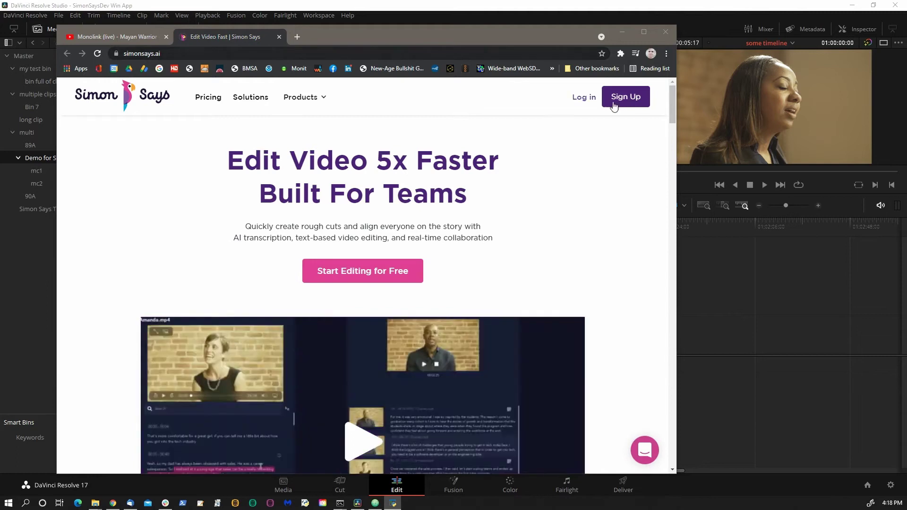
# Sign in to Simon Says and review the SimonSaysDev Win App project's uploaded camera clips.
pyautogui.click(584, 97)
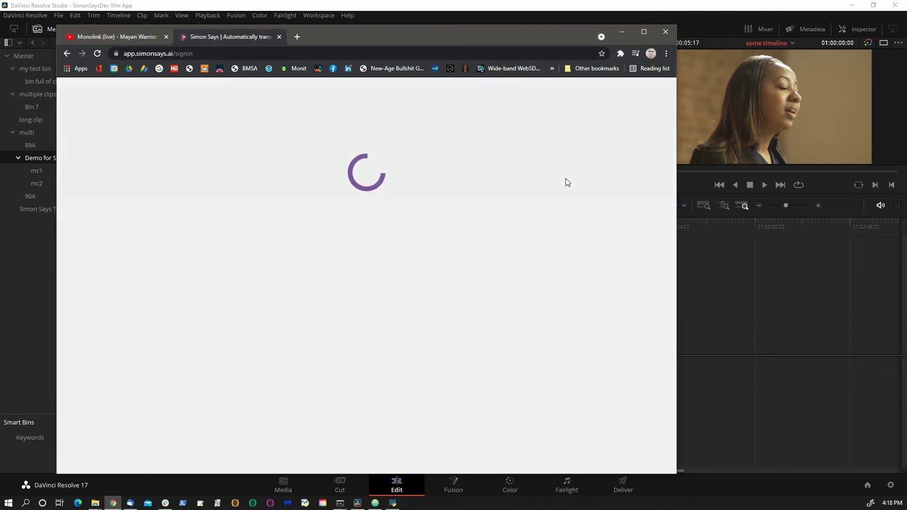
pyautogui.click(336, 182)
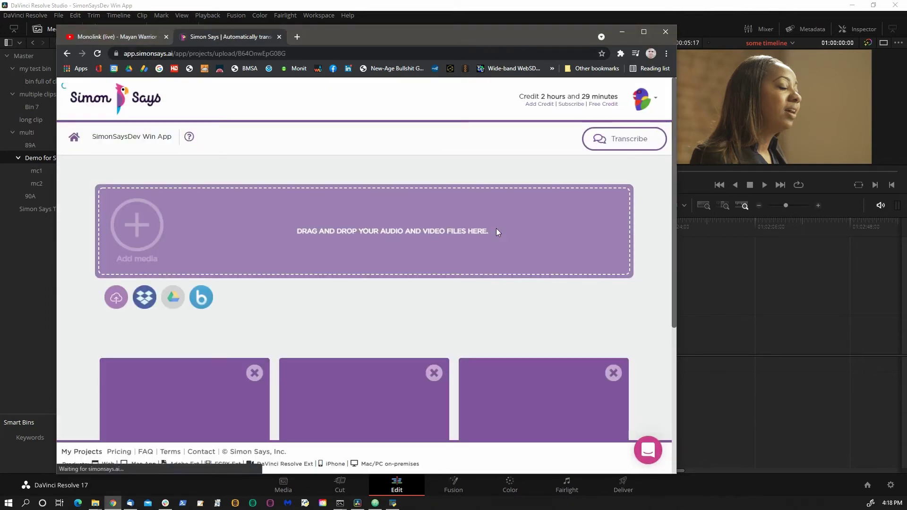
pyautogui.scroll(-3, 207, 356)
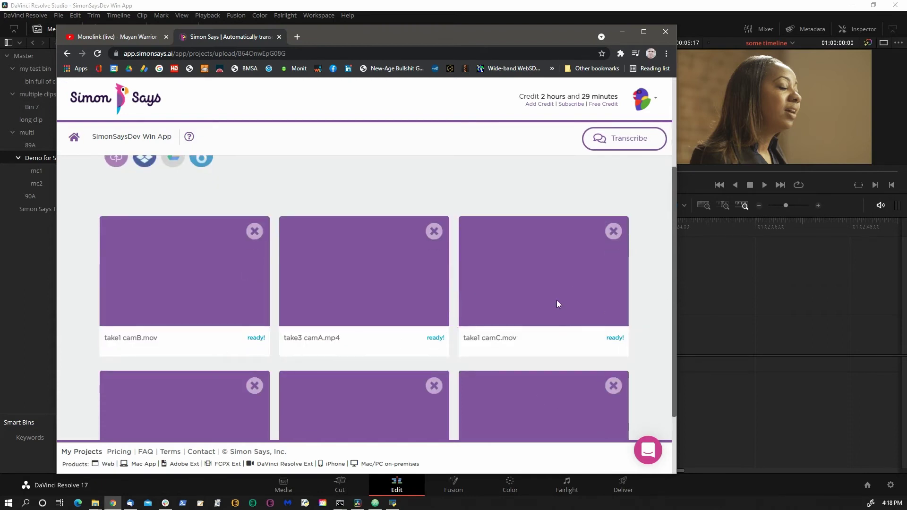
pyautogui.scroll(-1, 557, 303)
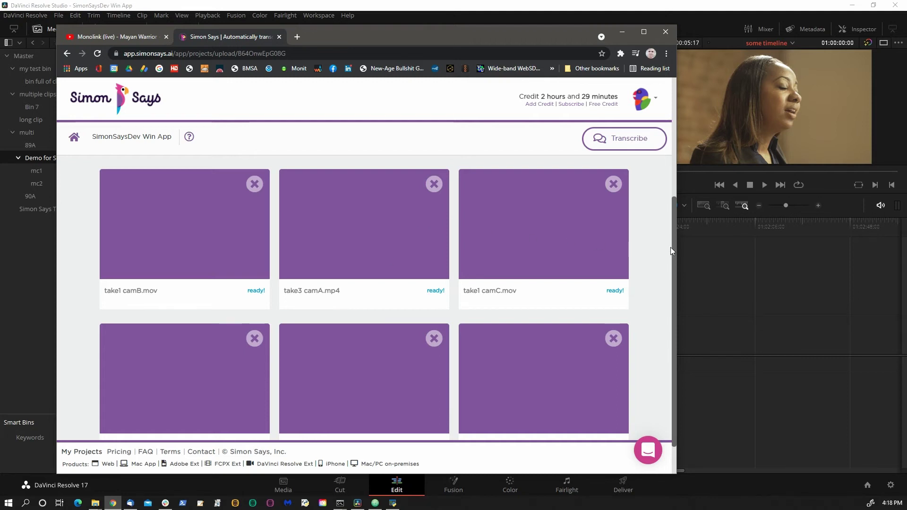
pyautogui.scroll(2, 673, 247)
pyautogui.scroll(2, 681, 183)
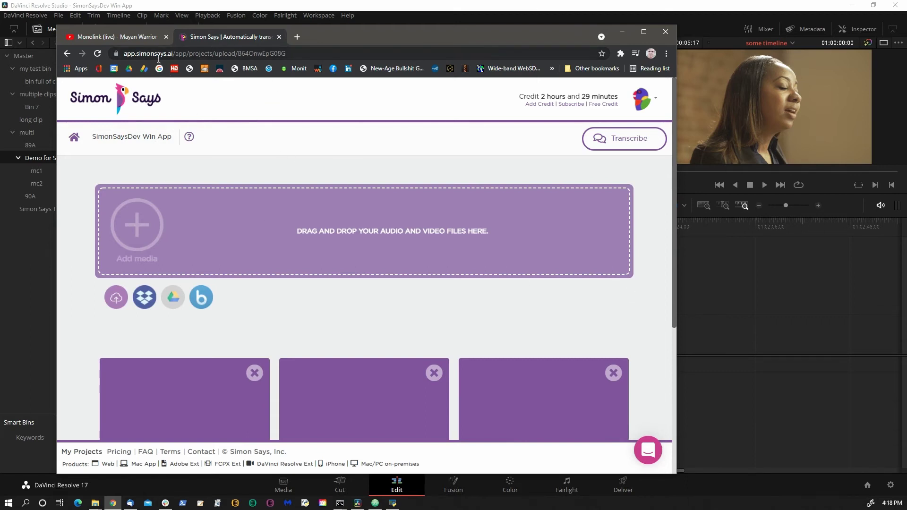
# Launch transcription of the project's uploads in English (Global), then minimize Chrome.
pyautogui.click(617, 142)
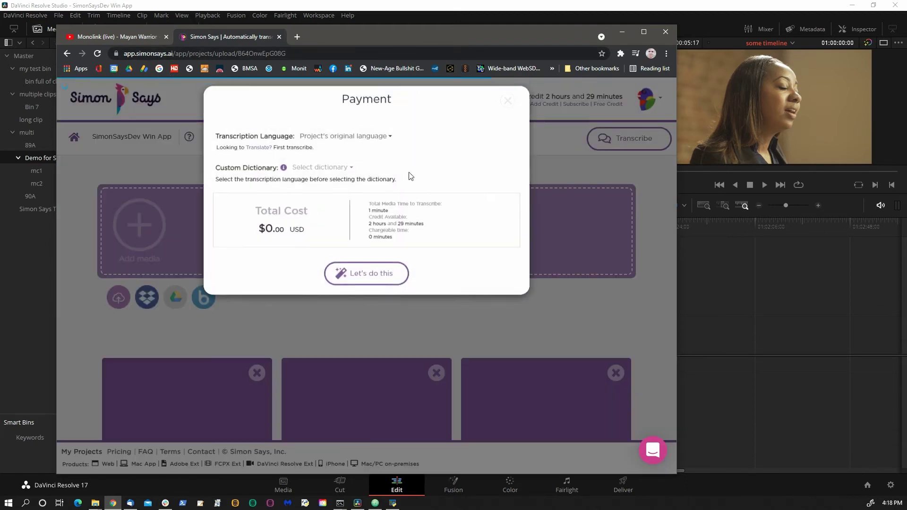
pyautogui.click(329, 144)
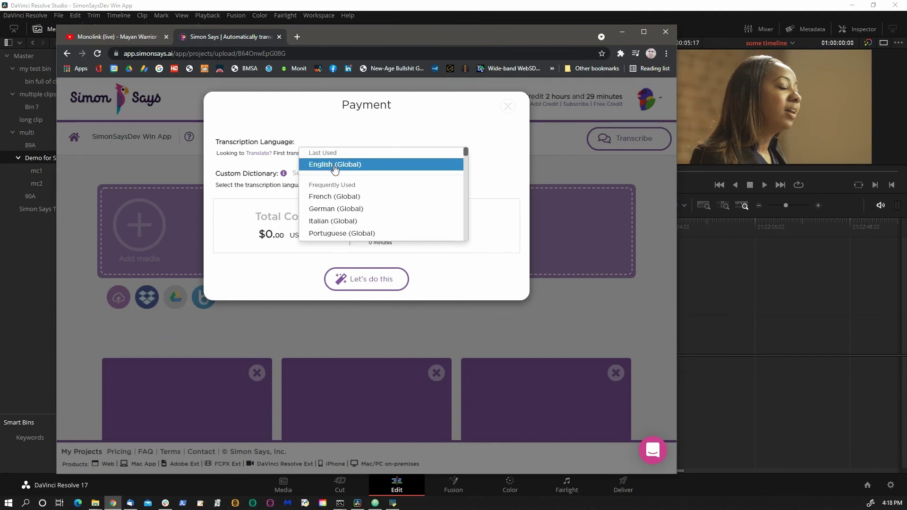
pyautogui.click(334, 166)
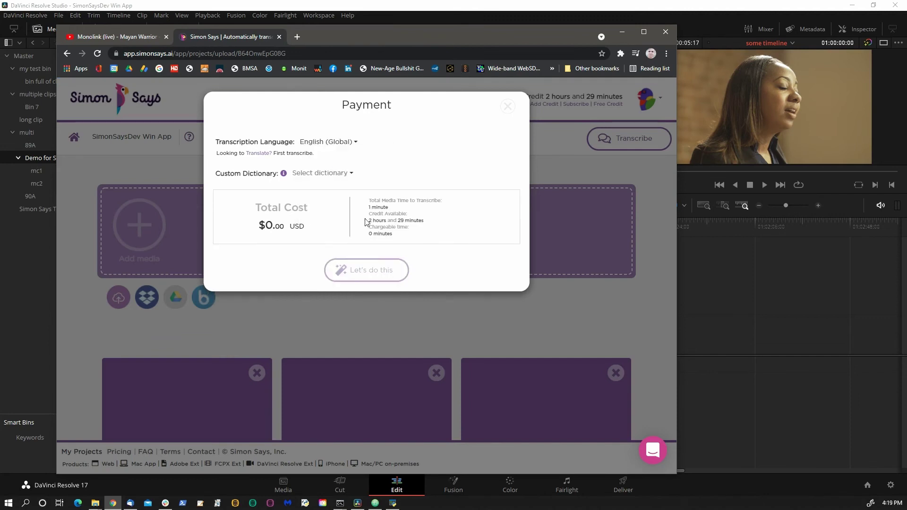
pyautogui.click(378, 271)
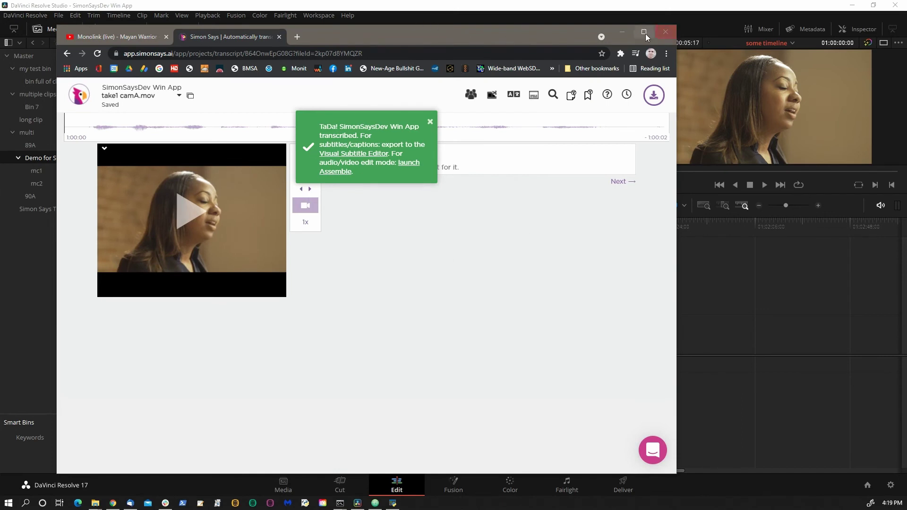
pyautogui.click(623, 32)
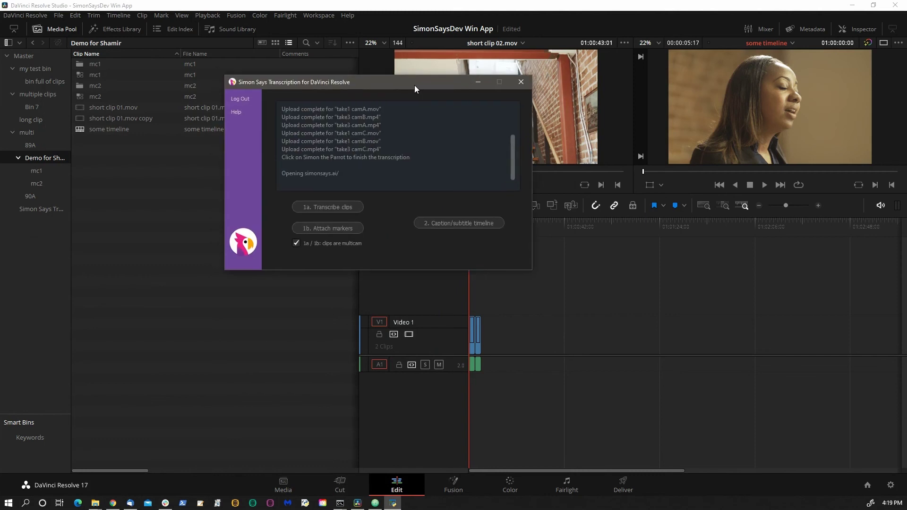
# Run '1b. Attach markers' so the transcripts attach to mc1 and mc2.
pyautogui.moveTo(415, 85); pyautogui.dragTo(551, 73)
pyautogui.click(459, 214)
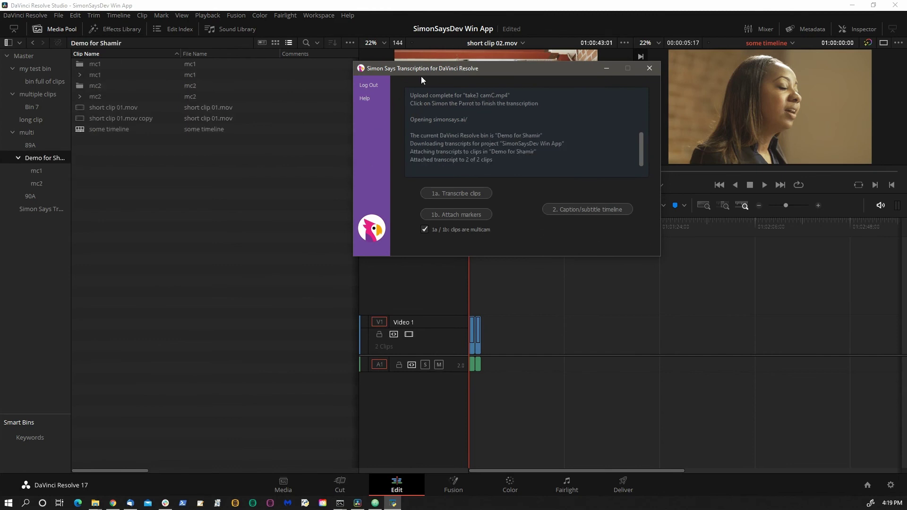
# Expand mc1 and mc2, open mc1 in the source viewer and make Angle 3 active.
pyautogui.click(79, 75)
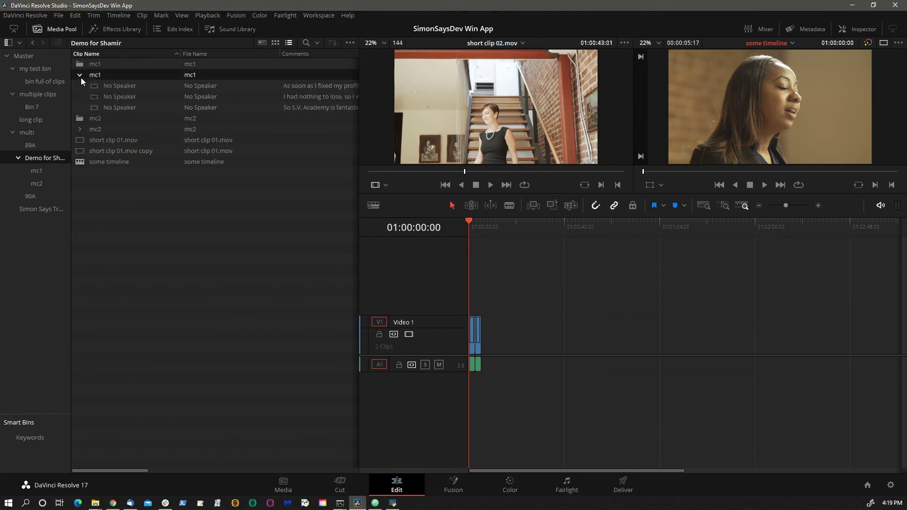
pyautogui.click(80, 129)
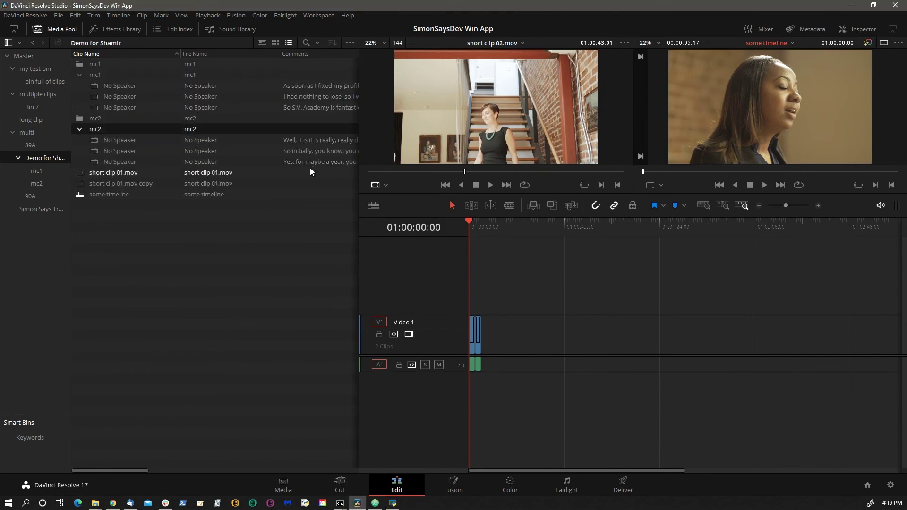
pyautogui.click(103, 77)
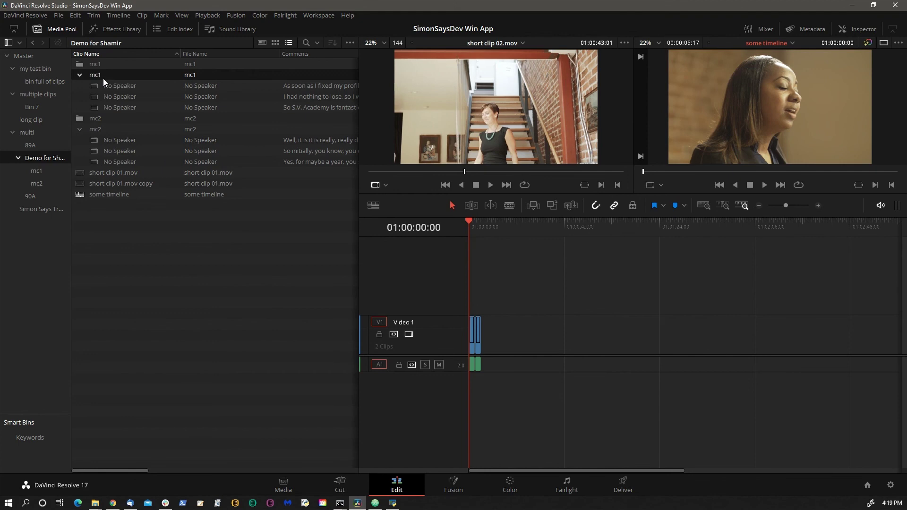
pyautogui.click(103, 77)
pyautogui.click(79, 74)
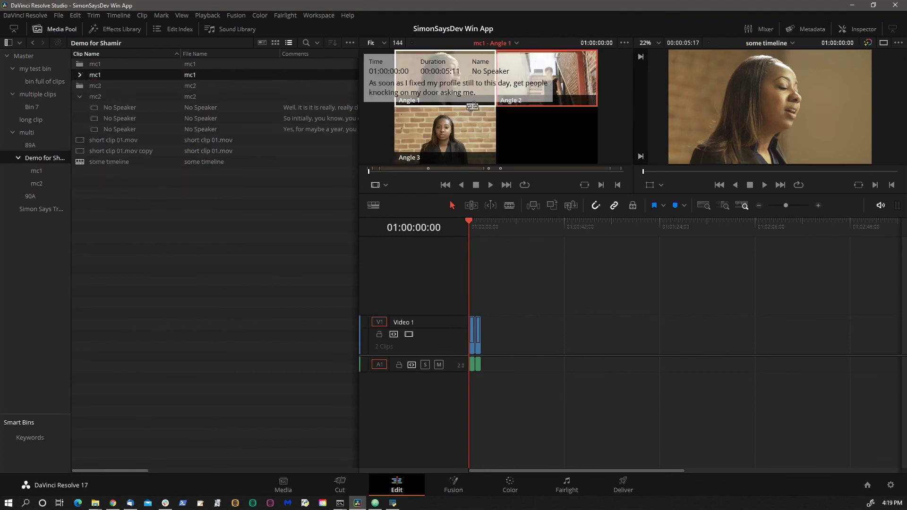
pyautogui.click(456, 116)
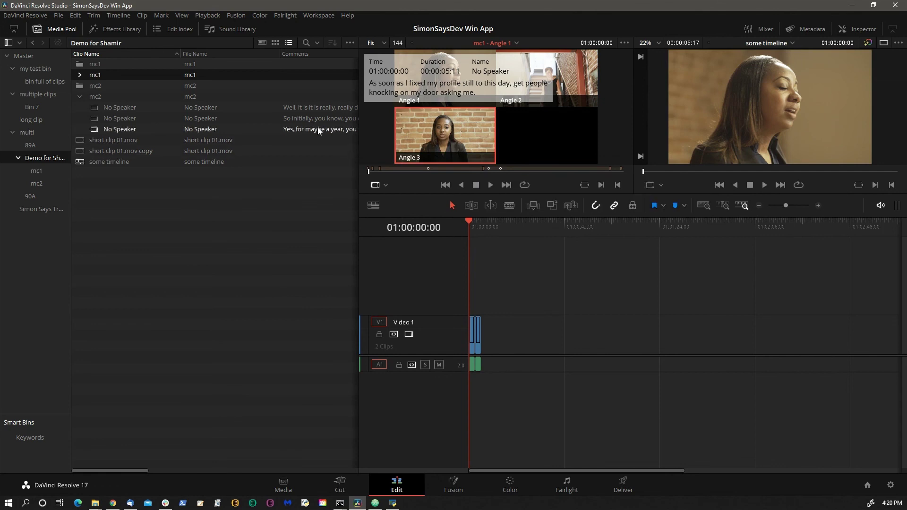
# Load mc2's first three transcript segments in turn, ending on 'Yes, for maybe a year'.
pyautogui.click(118, 107)
pyautogui.click(123, 119)
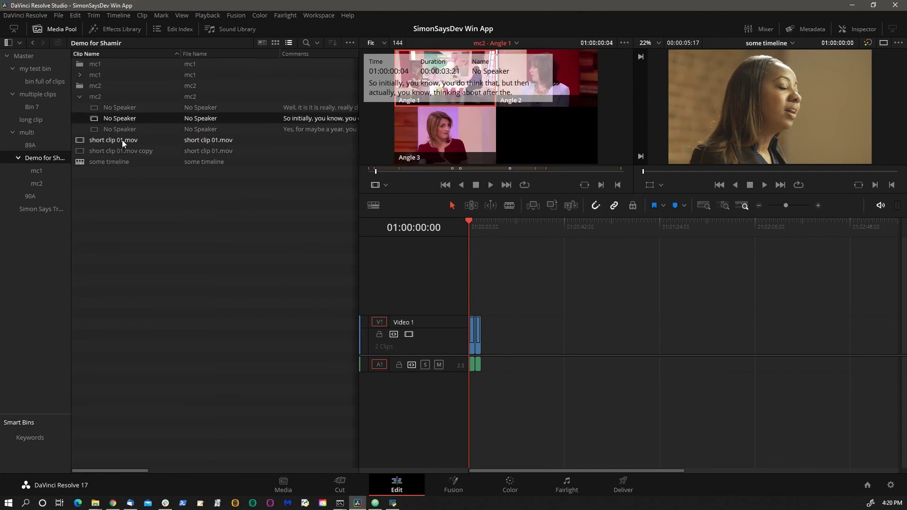
pyautogui.click(126, 130)
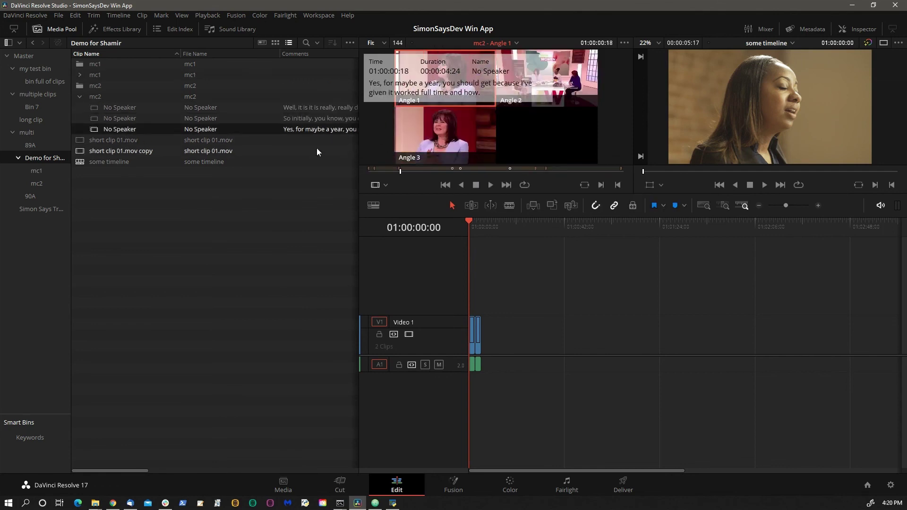